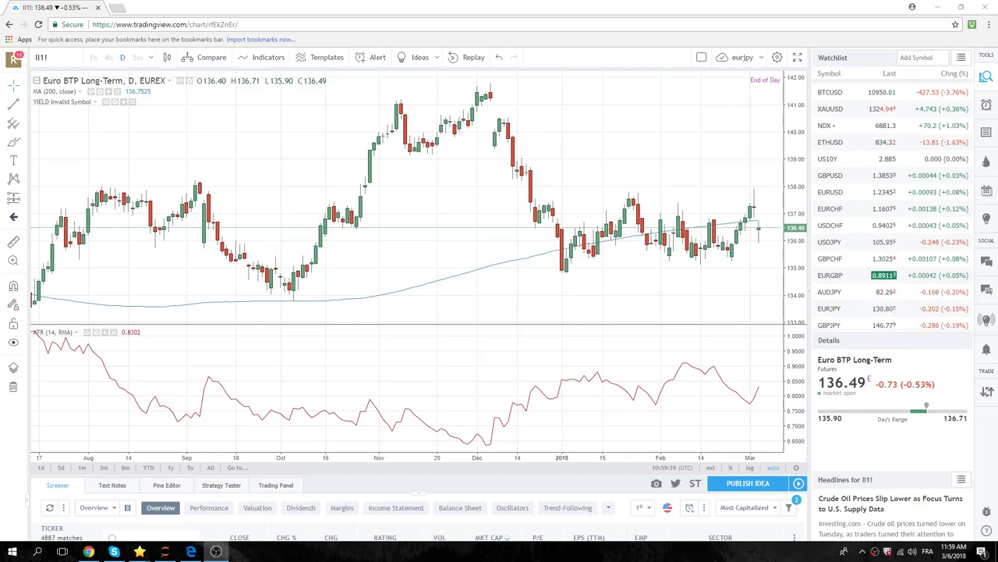
Step: Zoom the Euro BTP daily chart out so the time axis spans February through March
scroll(479, 234, "down", 3)
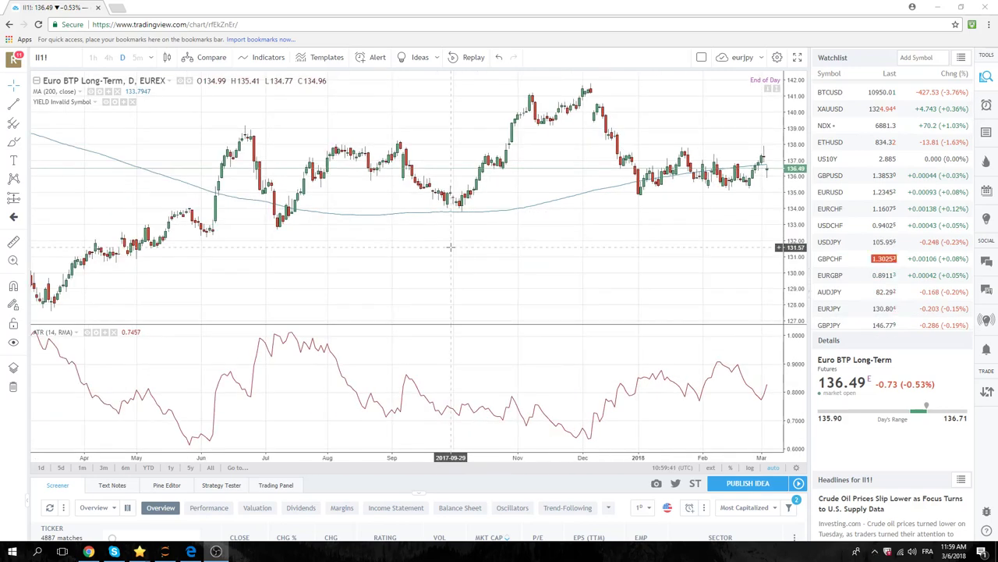
scroll(450, 247, "up", 3)
scroll(450, 246, "down", 3)
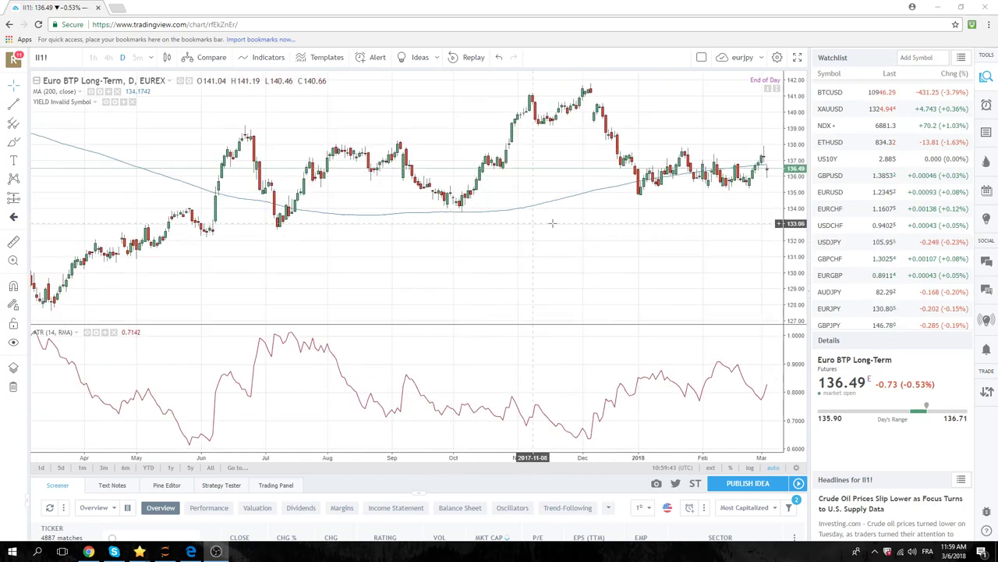
scroll(529, 277, "up", 2)
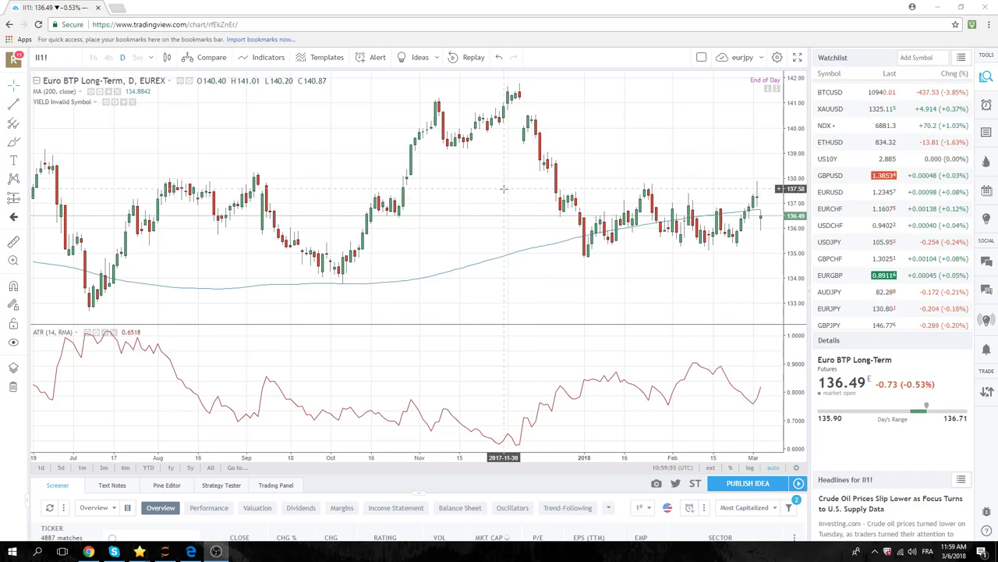
scroll(531, 198, "down", 2)
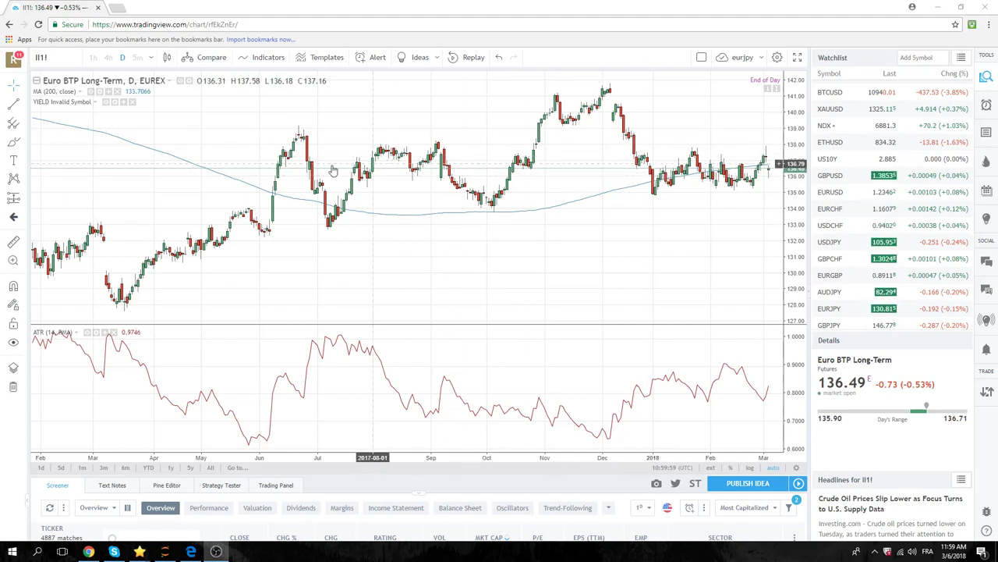
Step: Draw an Extended Line anchored at the early-July low and the mid-December low
left_click(22, 105)
left_click(65, 250)
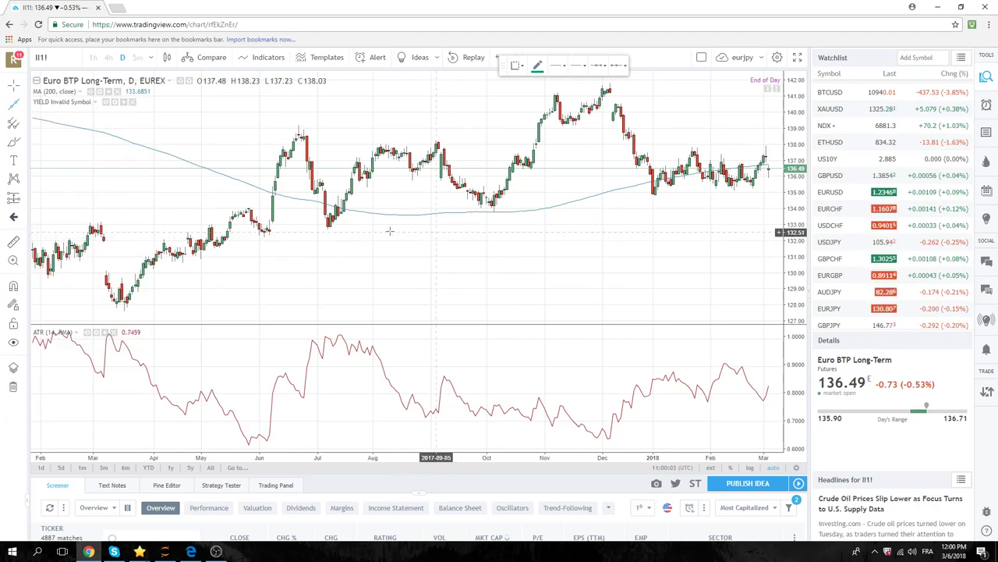
left_click(328, 229)
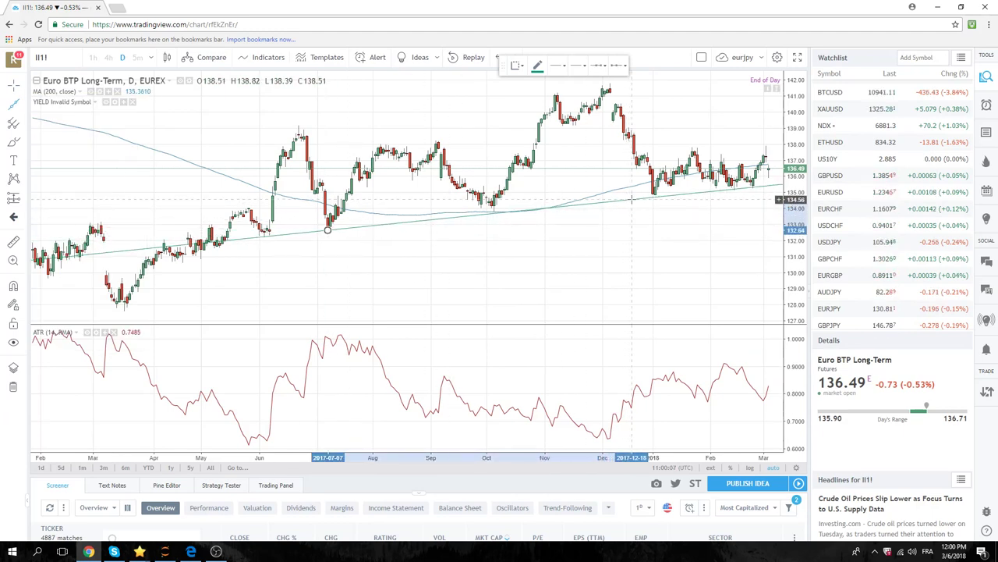
left_click(631, 200)
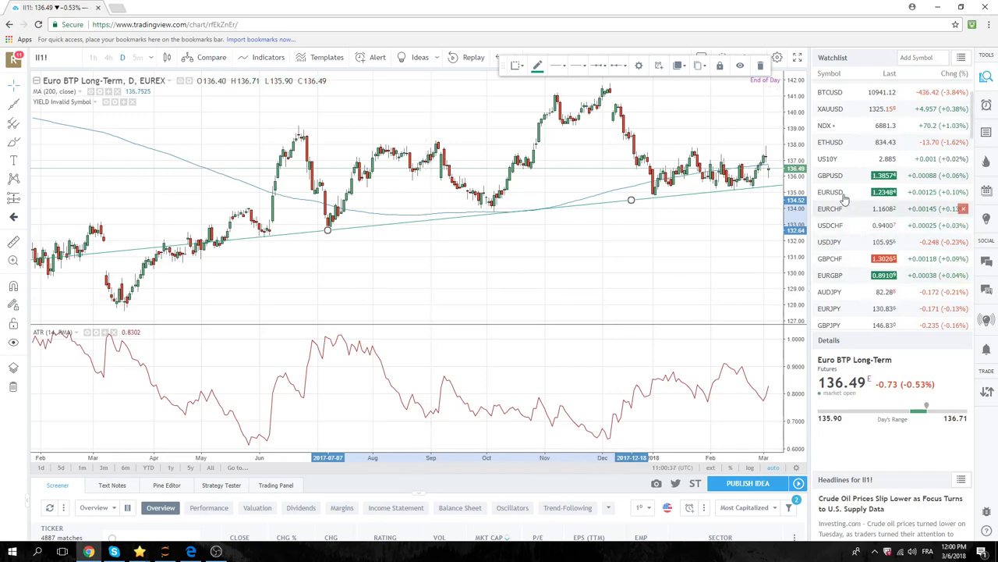
Step: Check US10Y and GBPUSD from the watchlist, then settle on EURUSD
left_click(827, 159)
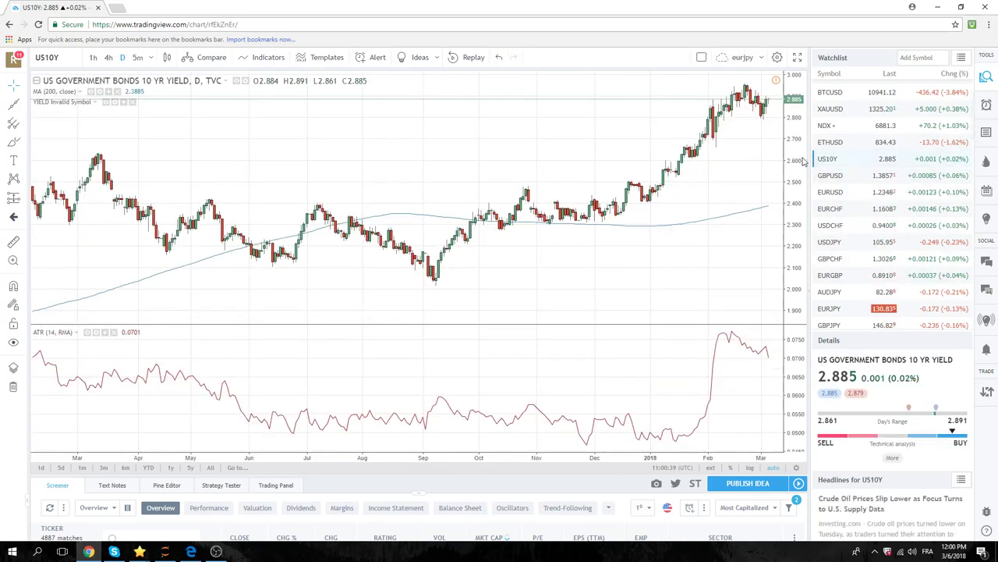
left_click(832, 175)
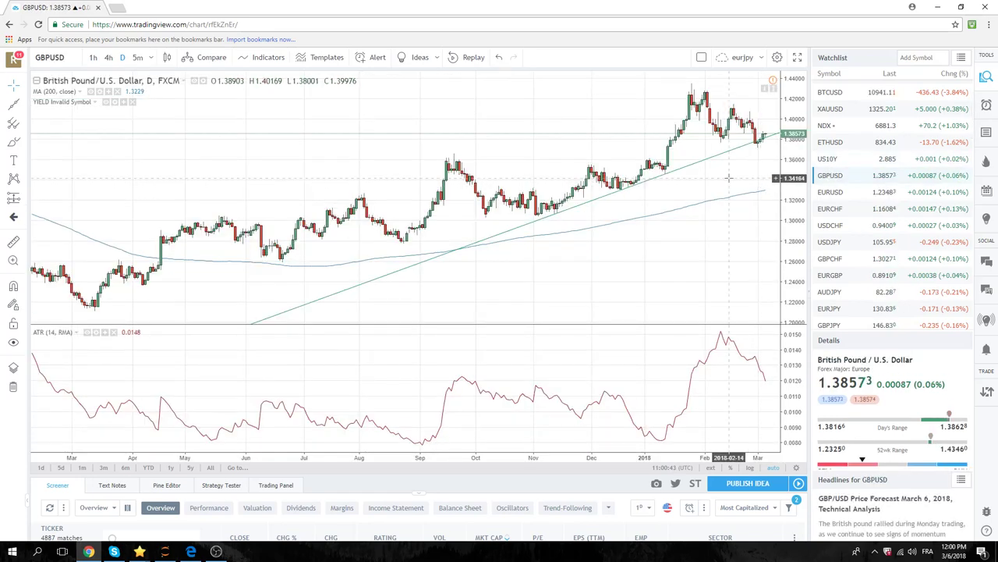
left_click(834, 193)
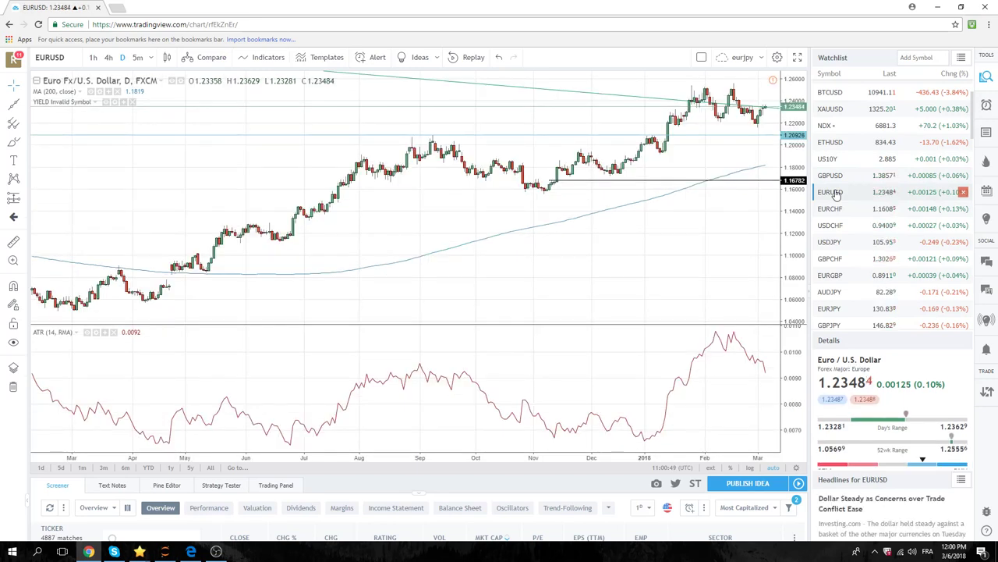
Step: Set the EURUSD chart to the 1-minute interval
left_click(152, 60)
left_click(168, 79)
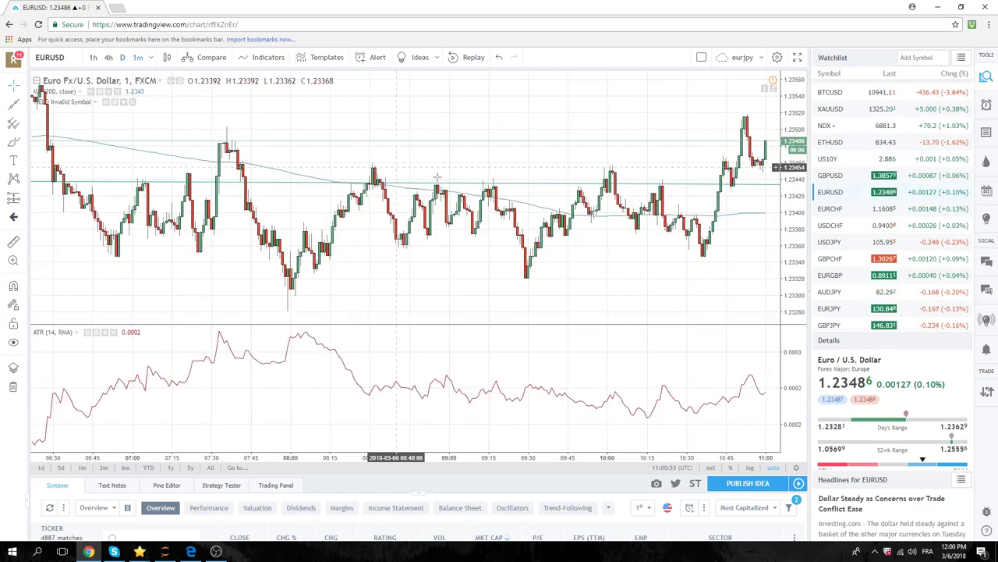
scroll(438, 178, "down", 6)
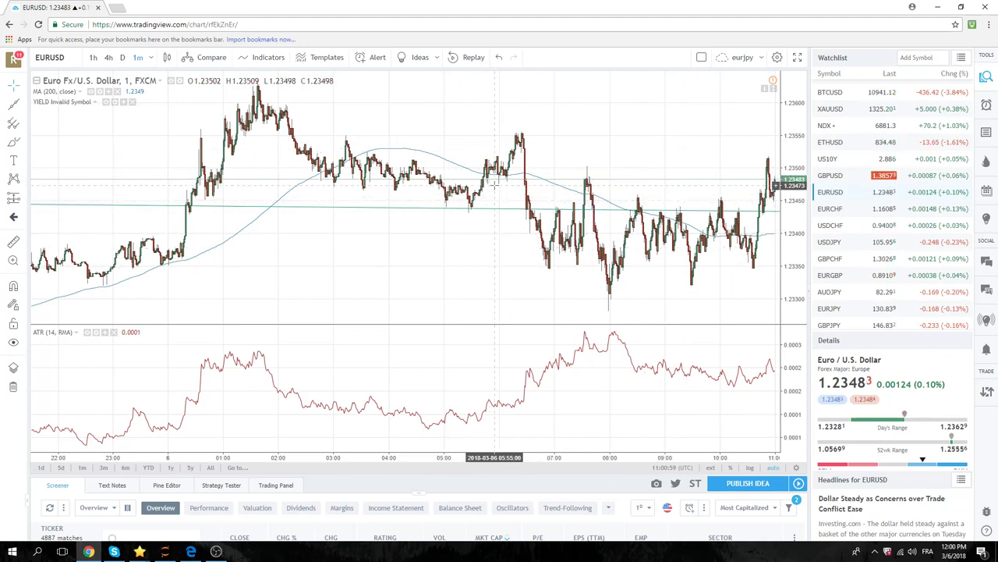
Step: Set the EURUSD chart to the 1h (60-minute) interval
left_click(93, 58)
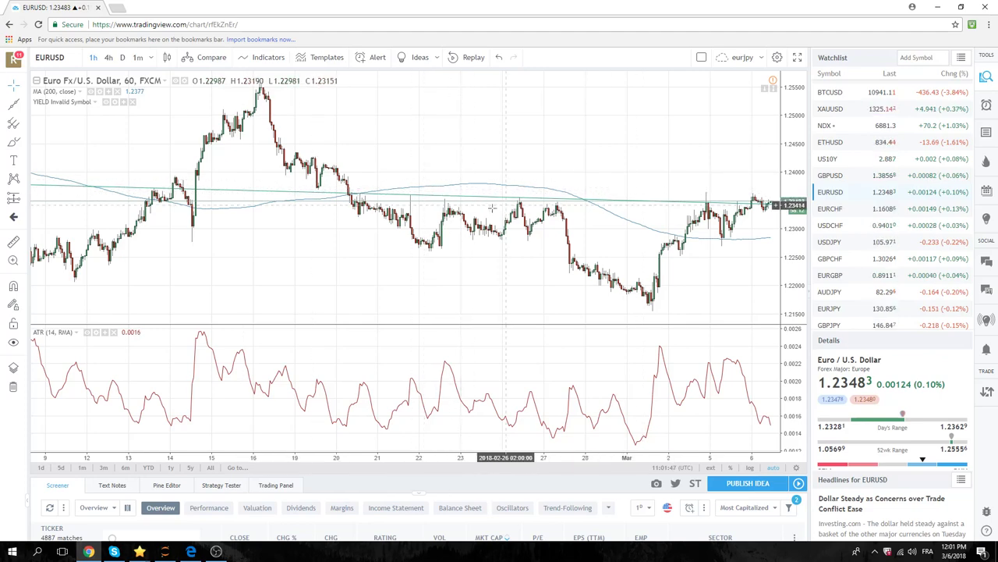
Step: Scroll down the watchlist and open the USDCAD hourly chart
scroll(450, 209, "up", 3)
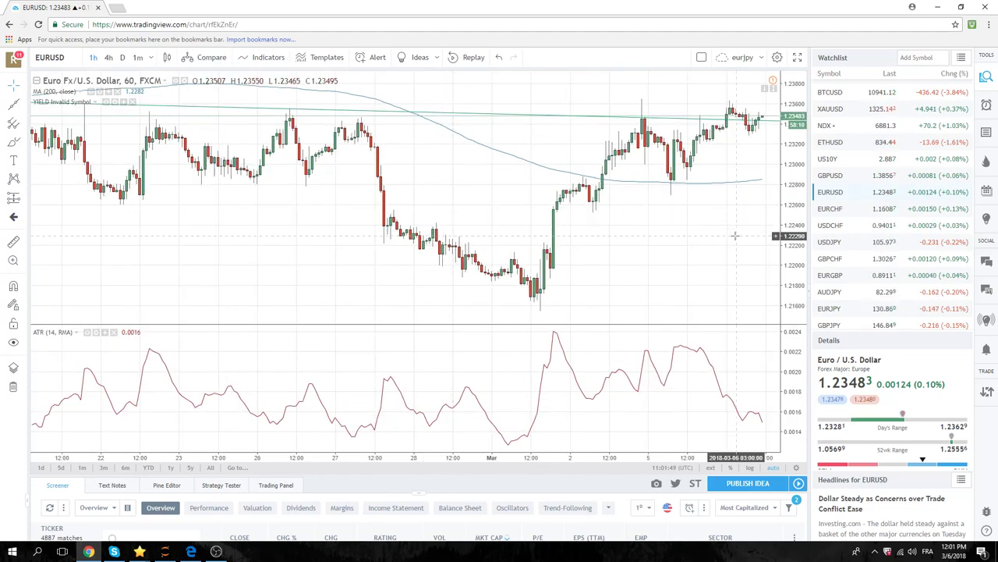
scroll(845, 222, "down", 2)
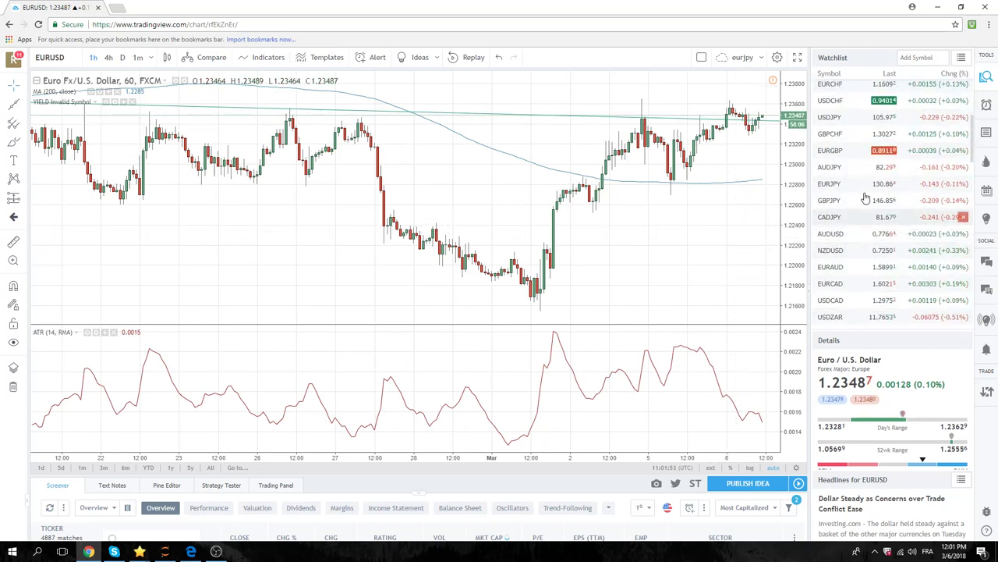
scroll(858, 182, "down", 3)
left_click(830, 279)
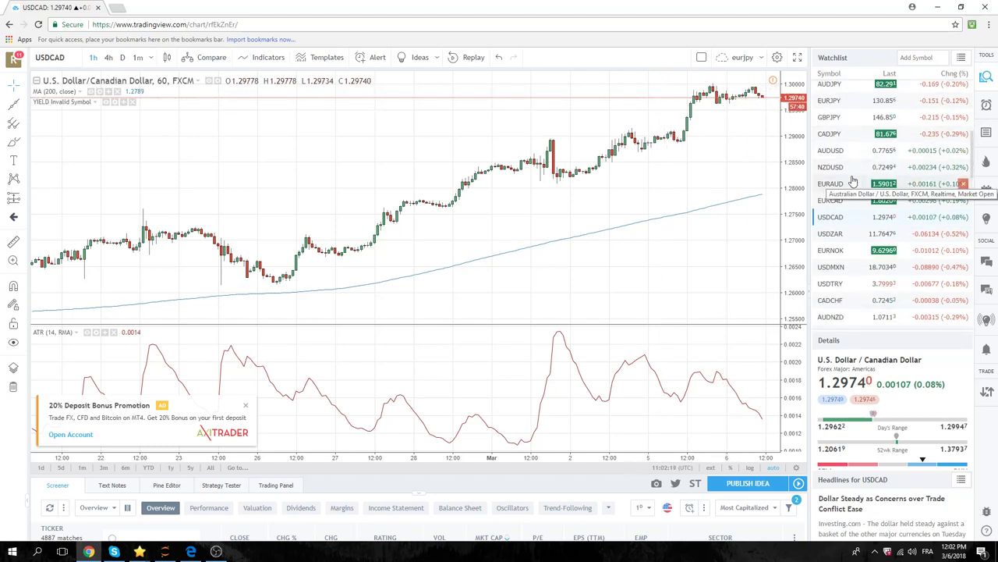
Step: Open USDMXN from the watchlist and set it to the D (daily) interval
scroll(853, 182, "up", 2)
scroll(859, 188, "down", 1)
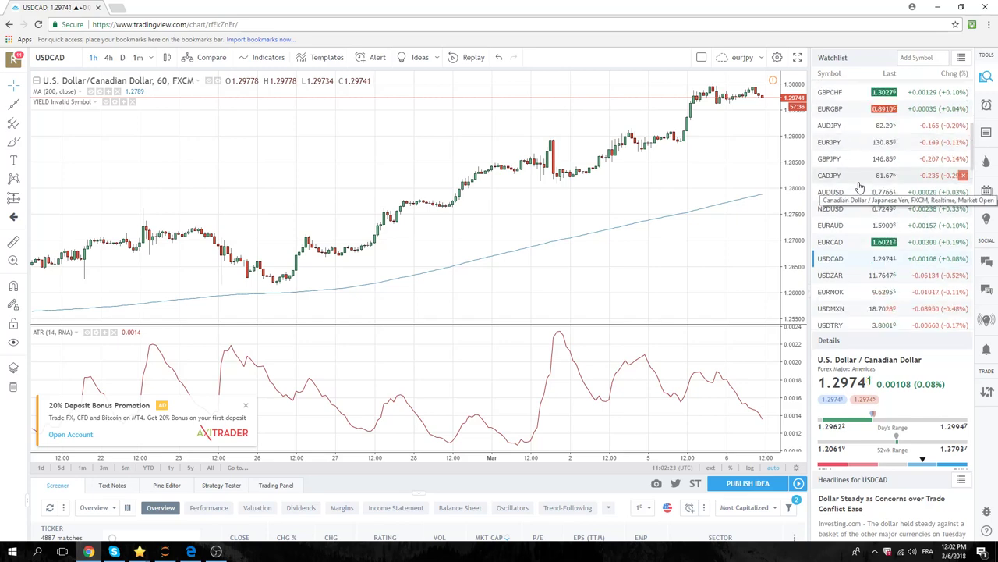
left_click(834, 309)
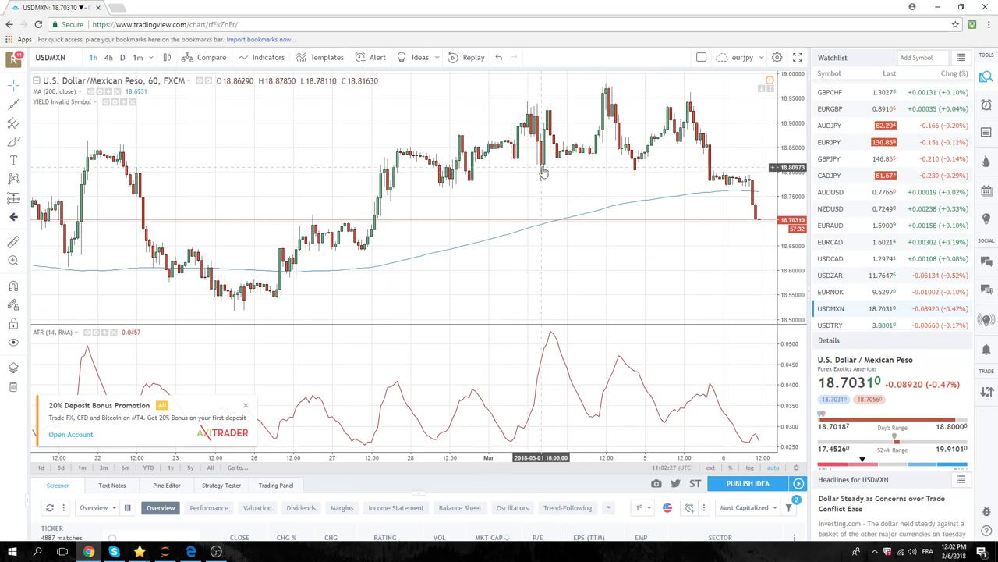
left_click(123, 59)
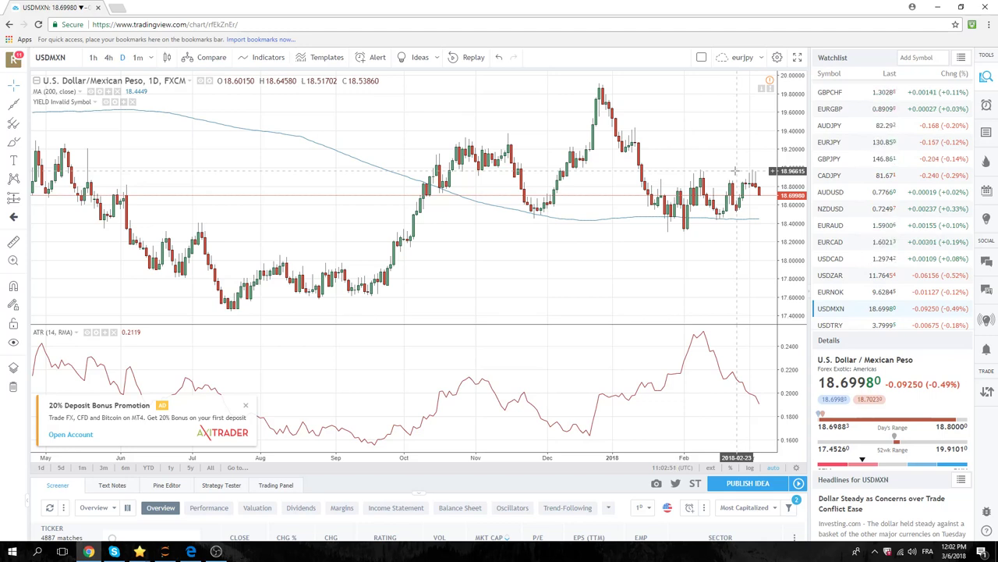
Step: Glance at AUDUSD, then open USDZAR daily and zoom to October through March
left_click(838, 191)
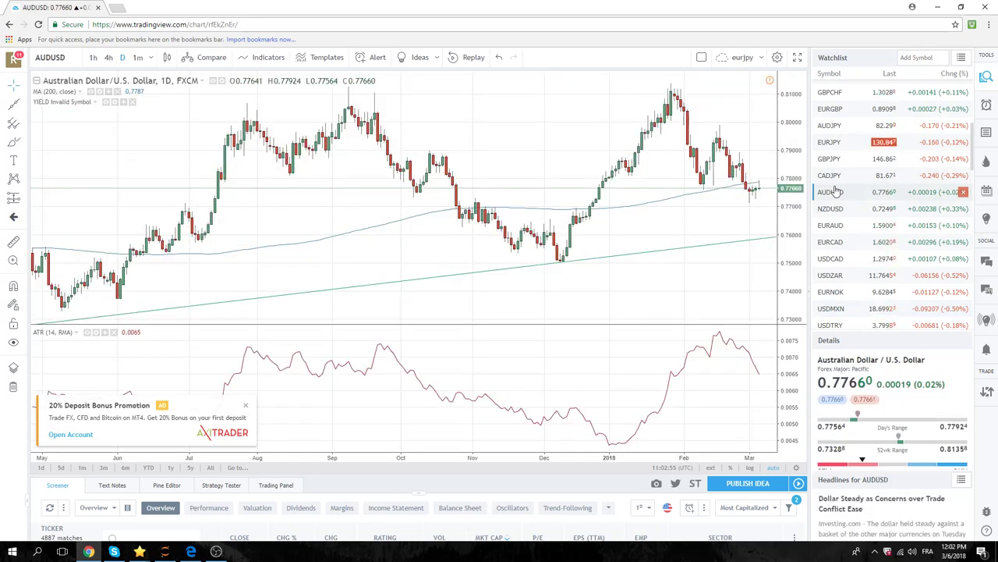
scroll(836, 191, "down", 1)
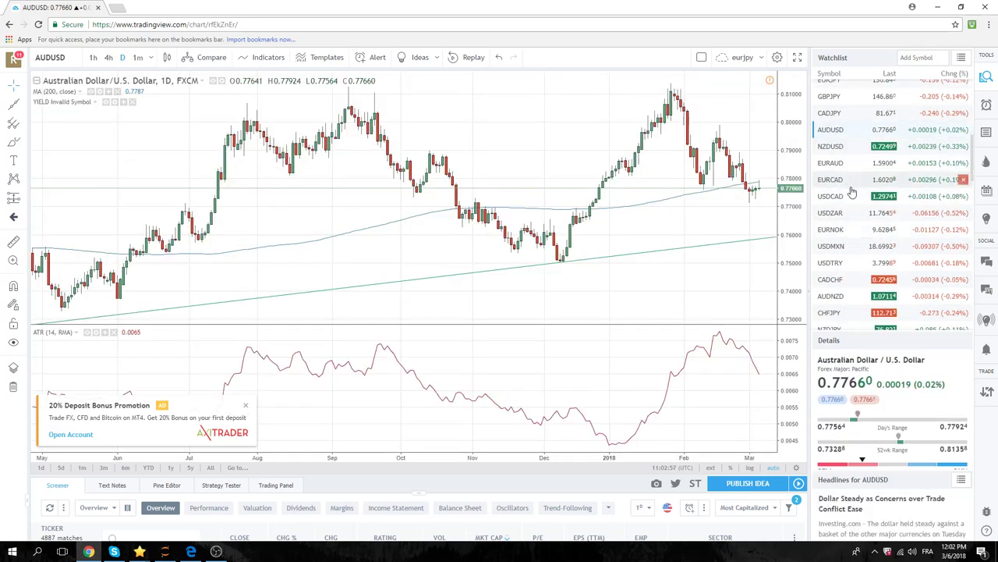
left_click(868, 211)
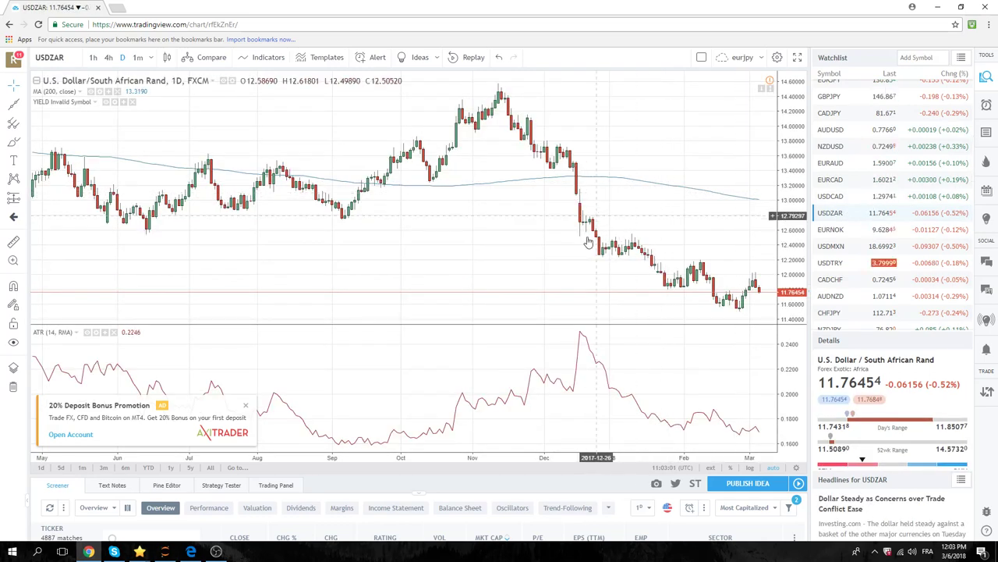
scroll(504, 199, "up", 2)
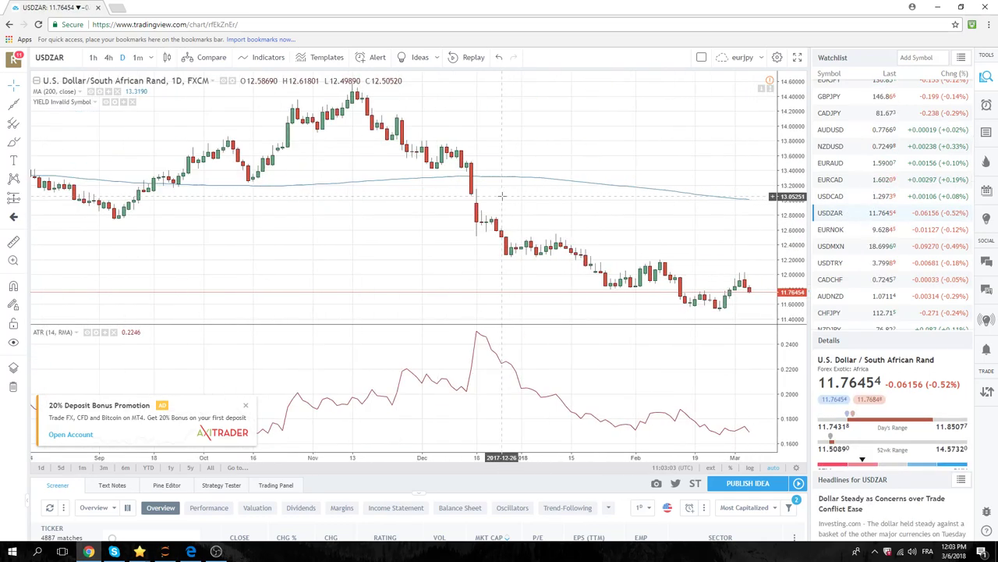
scroll(504, 199, "up", 1)
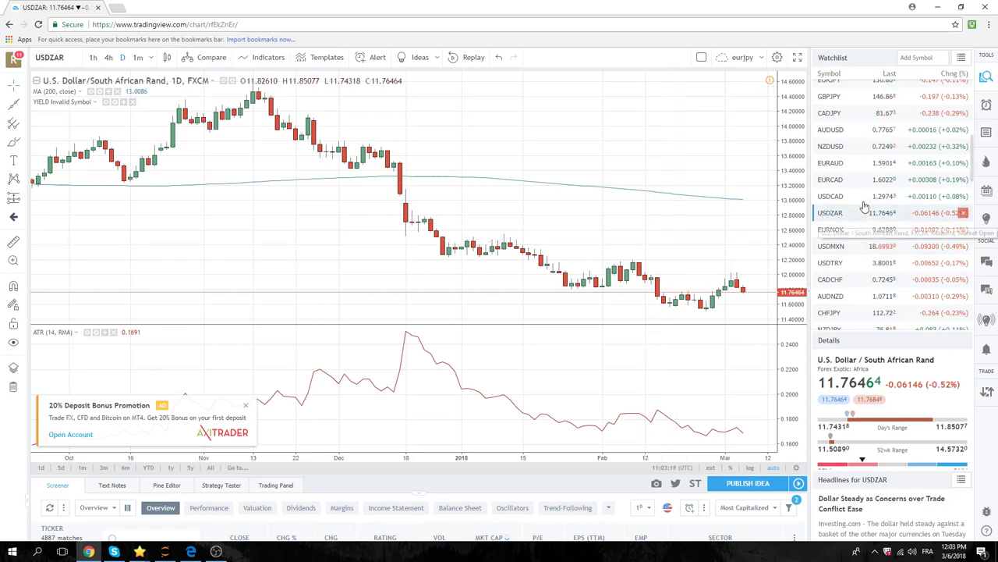
scroll(870, 194, "down", 1)
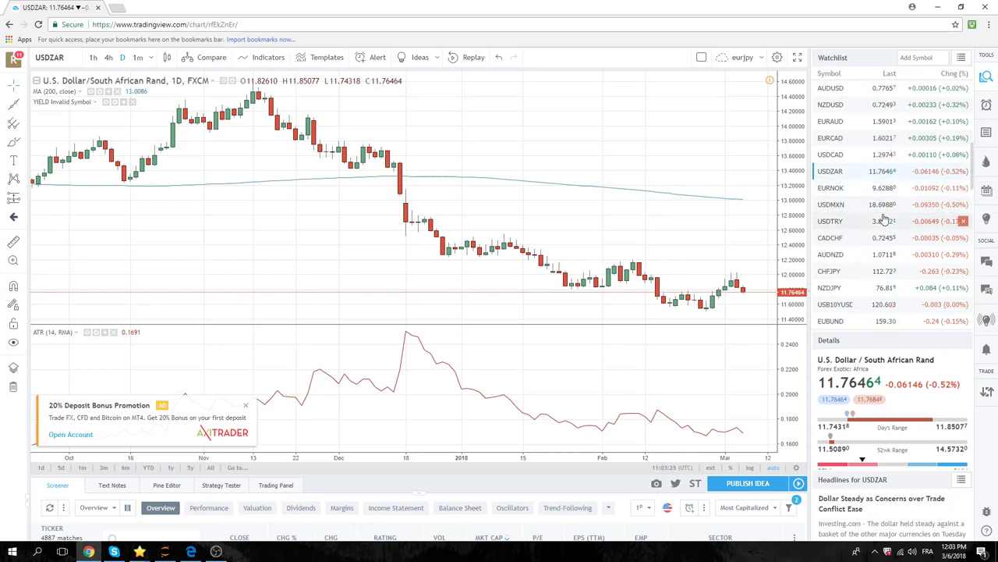
Step: Return to the top of the watchlist and open the BTCUSD daily chart
scroll(872, 203, "down", 1)
scroll(872, 207, "up", 7)
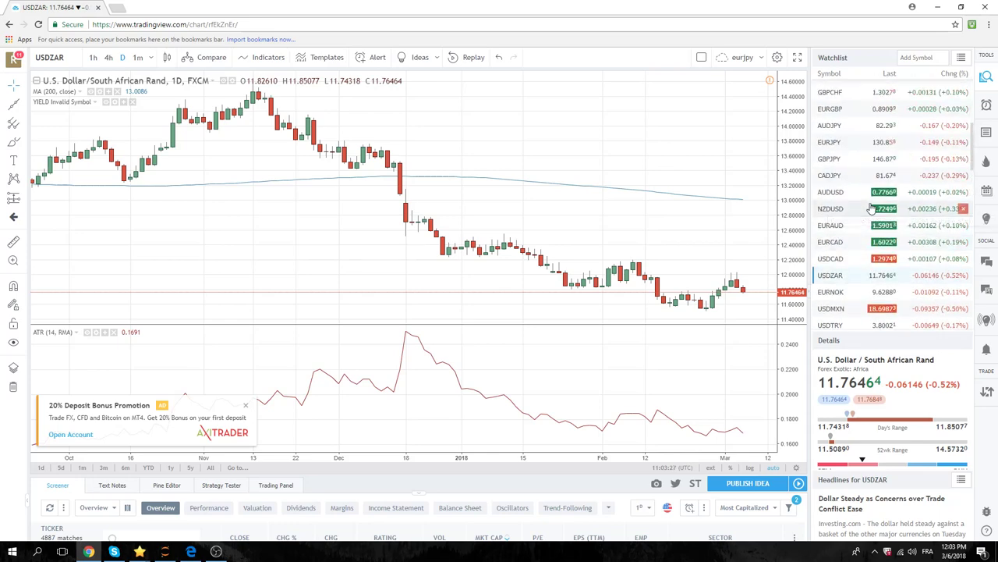
left_click(836, 115)
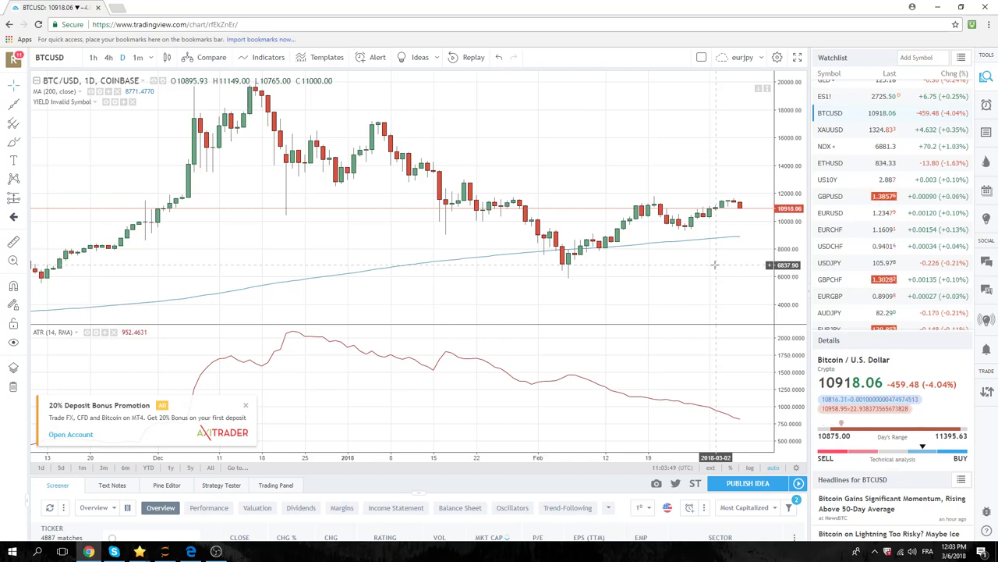
Step: Select ES1! (S&P 500 E-mini futures) in the watchlist
left_click(827, 96)
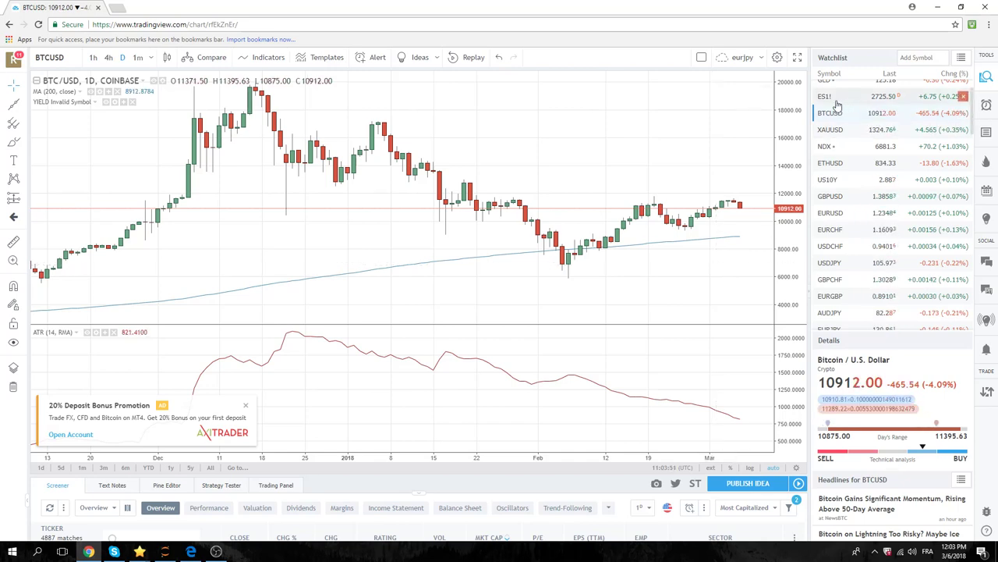